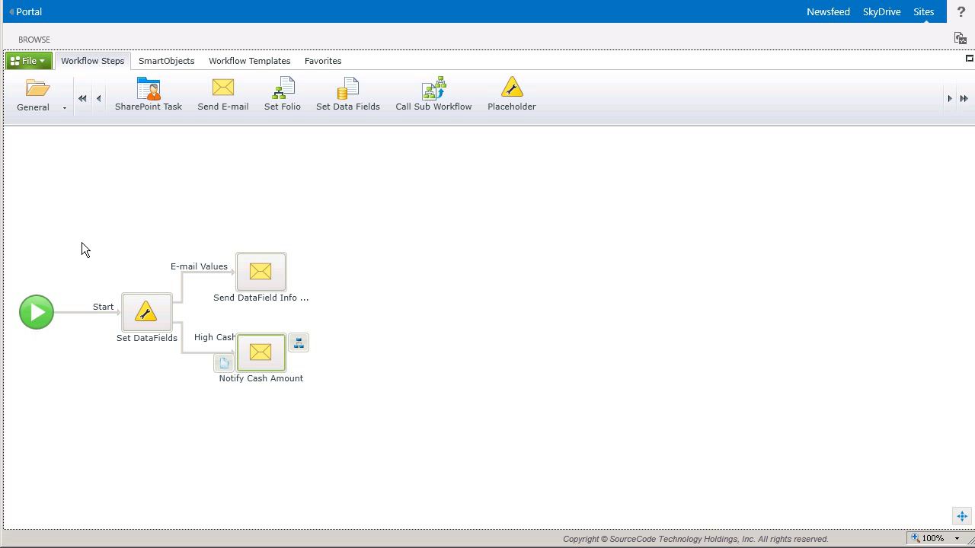
Step: Review the workflow's data fields HC_HelloWorld, IF_DayCreated and SO_CashAmount without changing them
double_click(36, 312)
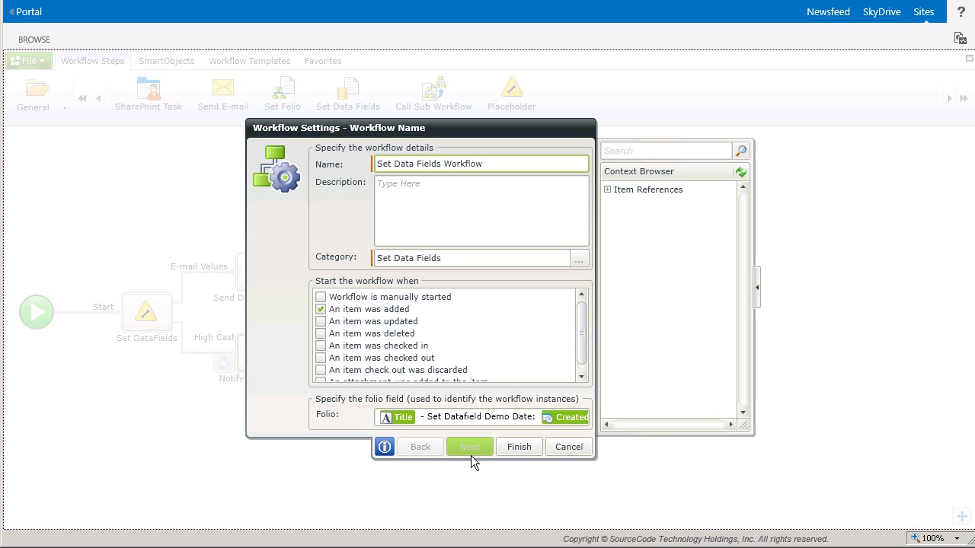
click(470, 449)
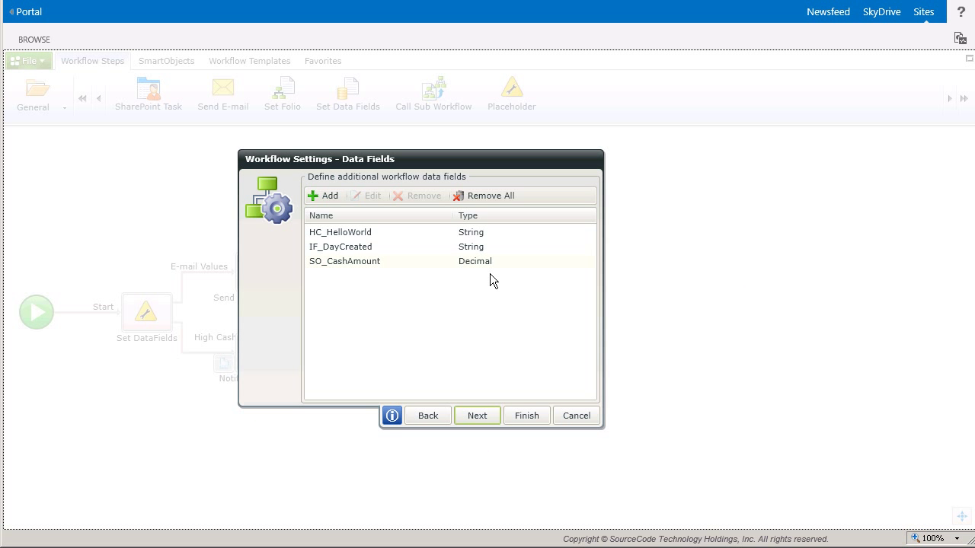
click(510, 234)
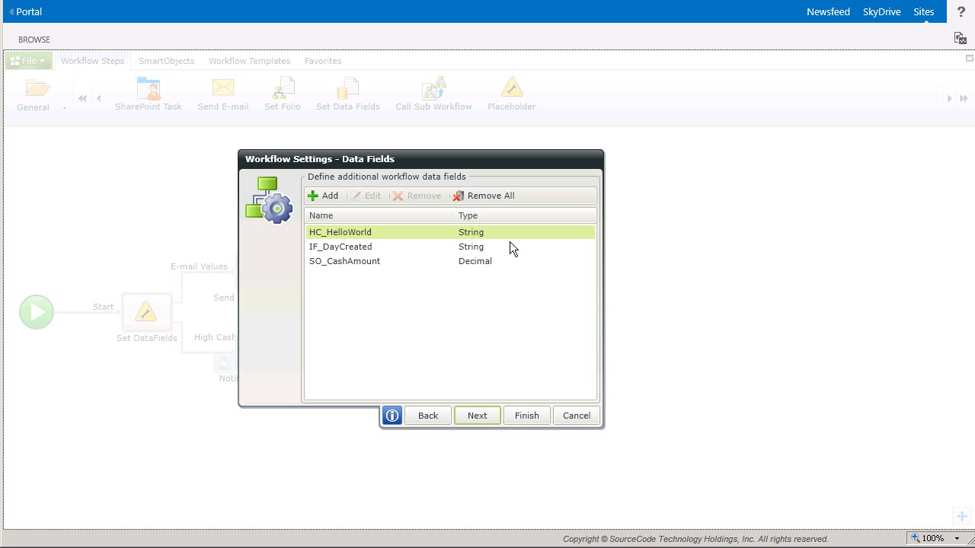
click(508, 246)
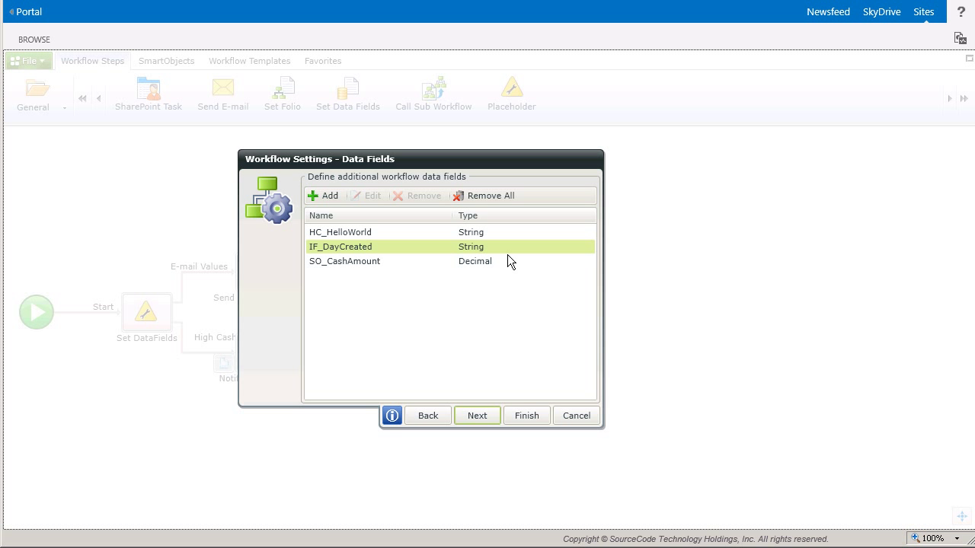
click(507, 261)
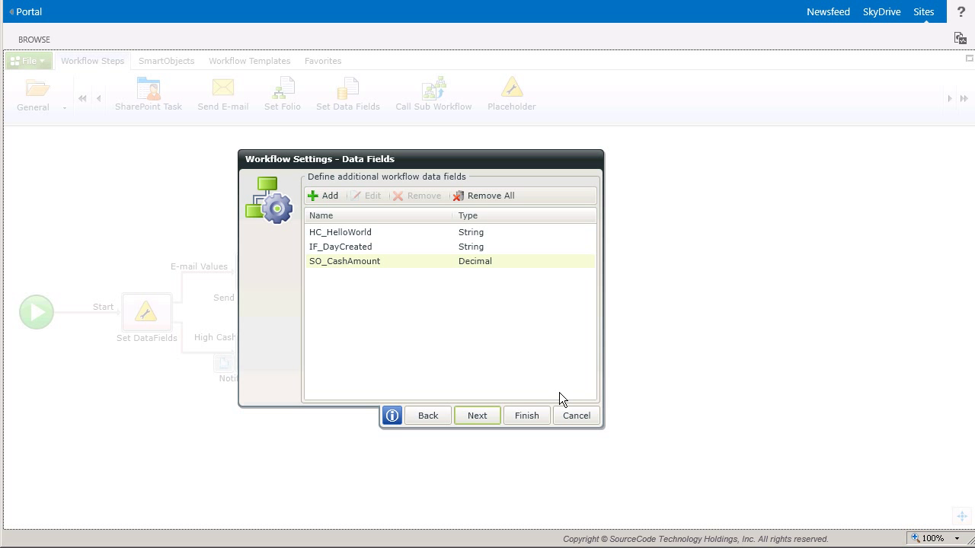
click(576, 415)
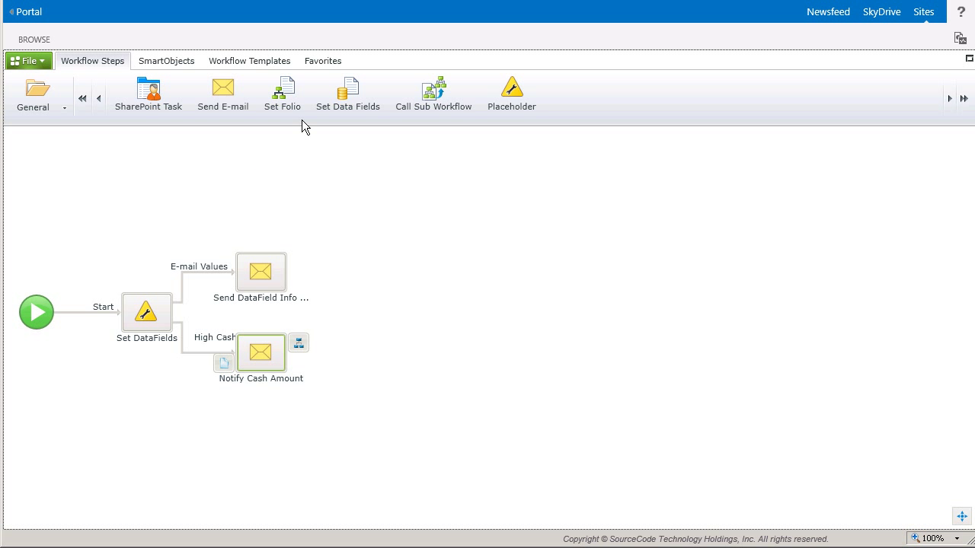
Step: Convert the Set DataFields placeholder into a Set Data Fields step and give HC_HelloWorld the value Hello World!
drag(348, 93, 164, 318)
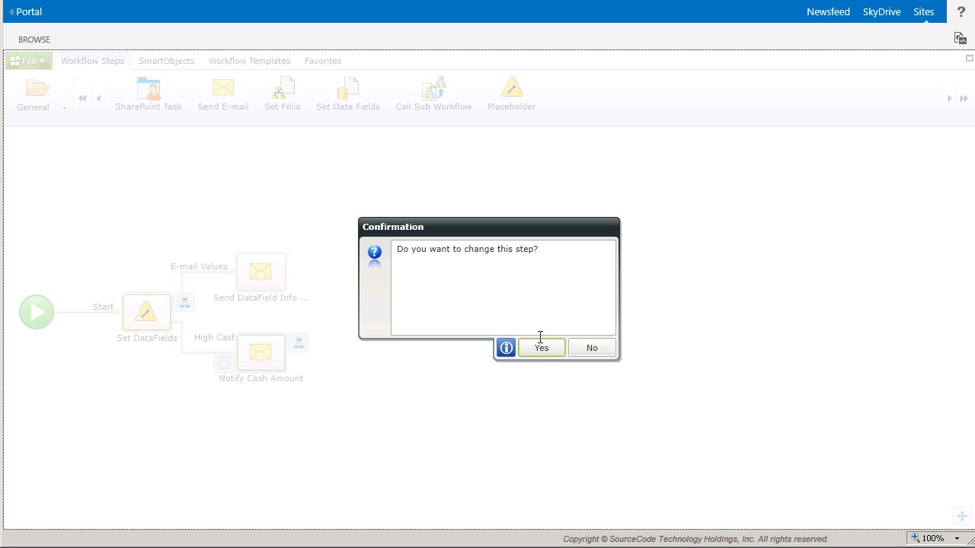
click(542, 348)
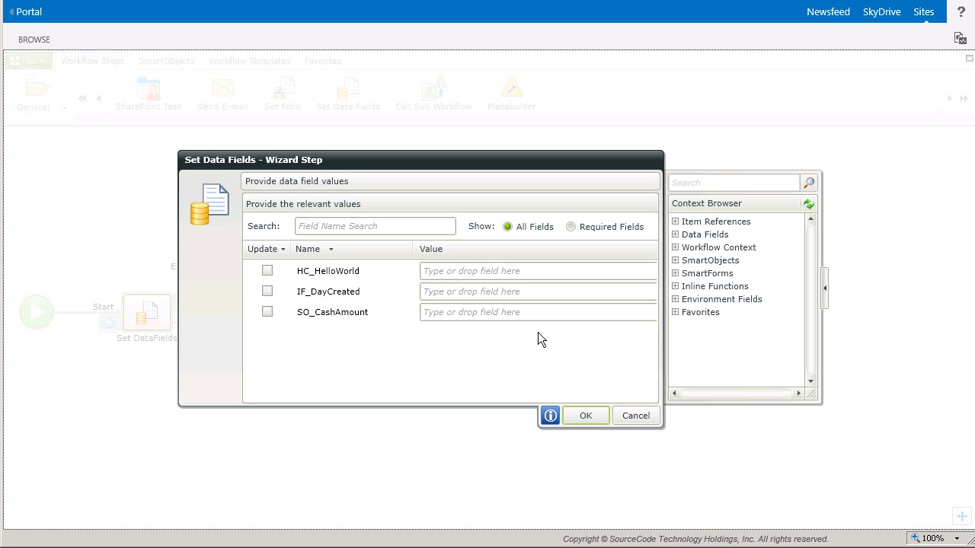
click(525, 273)
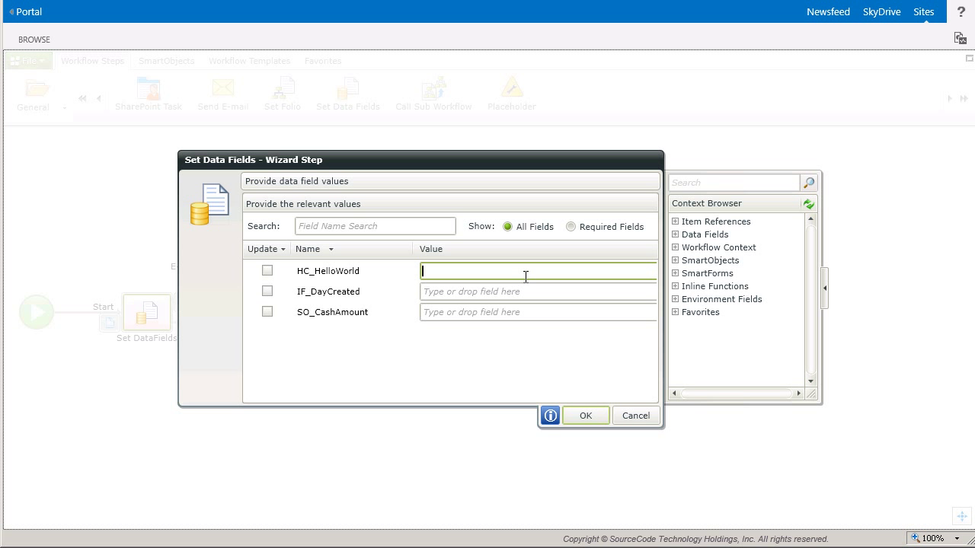
text(Hello W)
text(orld!)
Step: Assign IF_DayCreated the inline Weekday function fed with the item's Created date
click(675, 288)
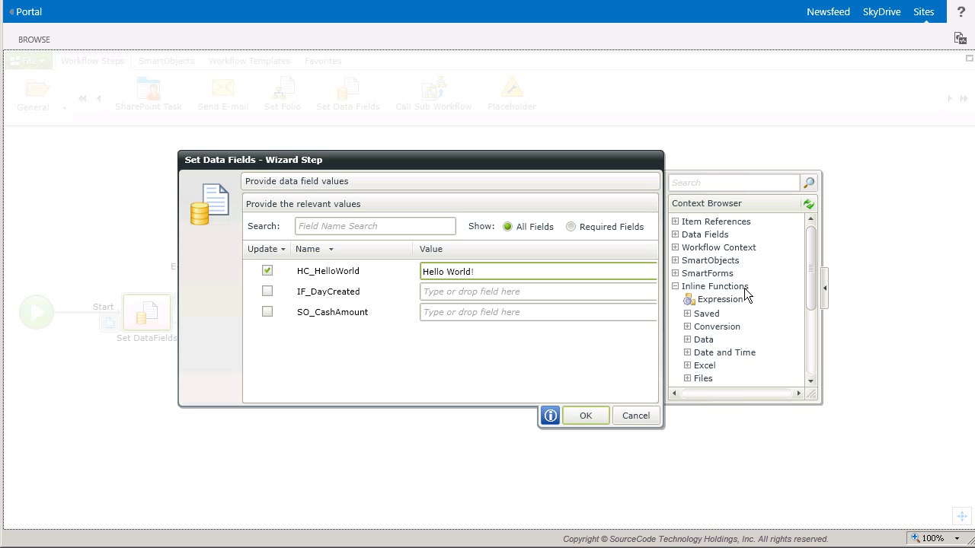
drag(810, 274, 822, 309)
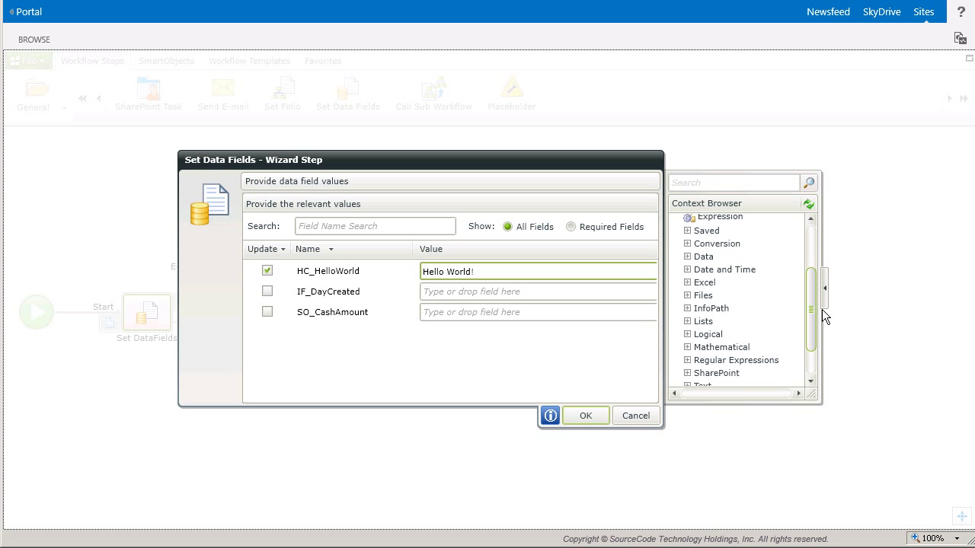
click(687, 263)
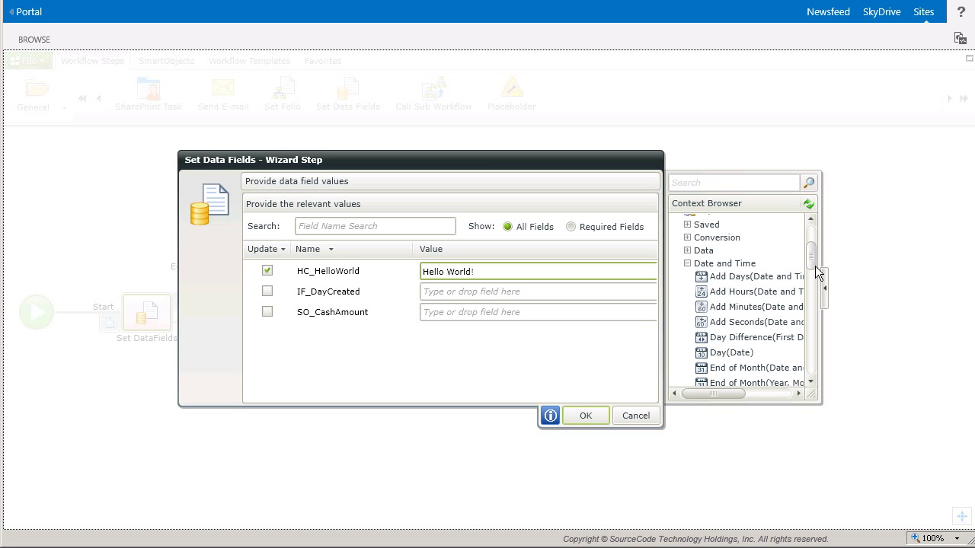
drag(811, 255, 819, 341)
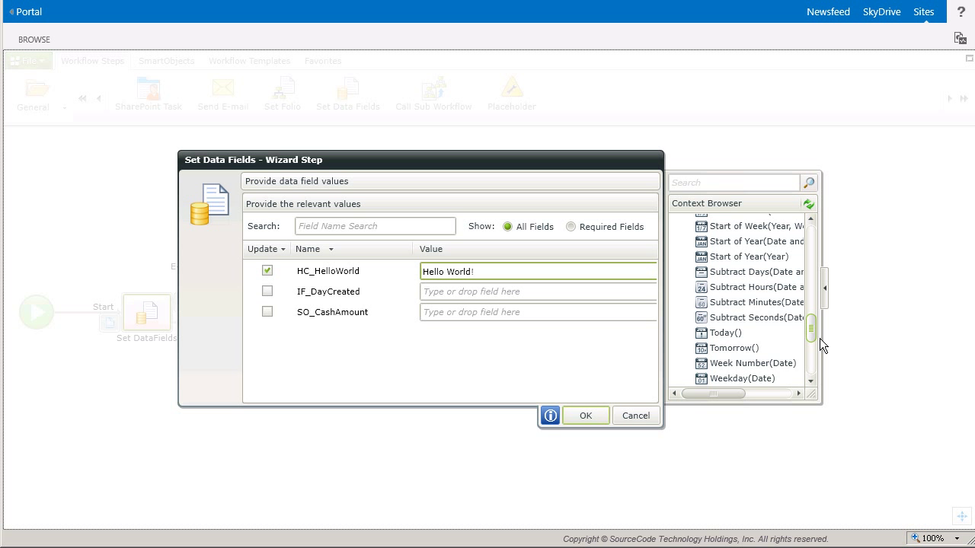
click(732, 348)
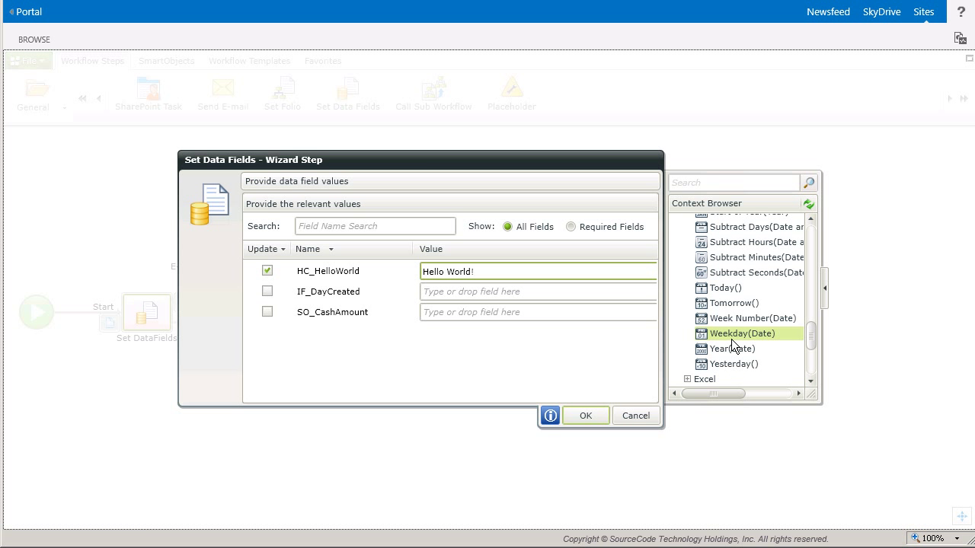
drag(741, 333, 537, 291)
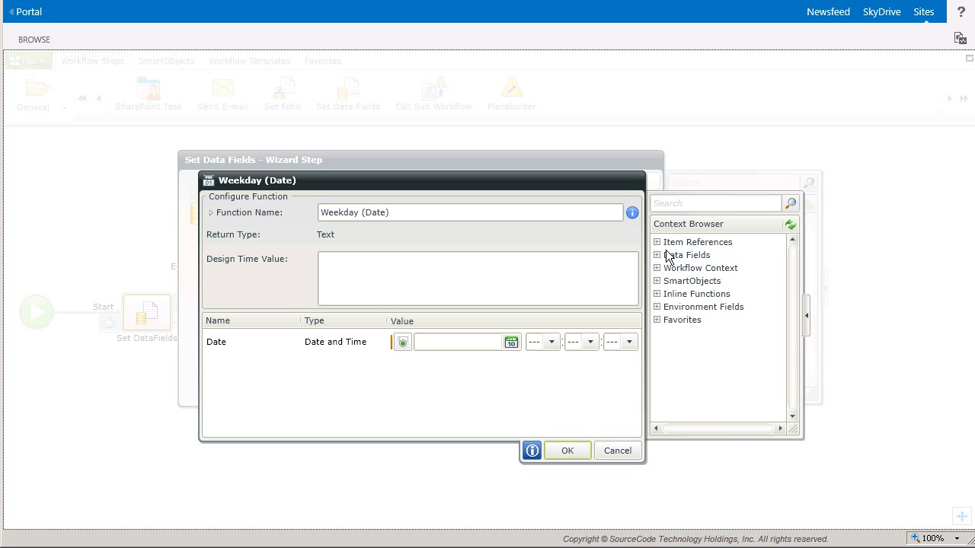
click(656, 242)
click(668, 255)
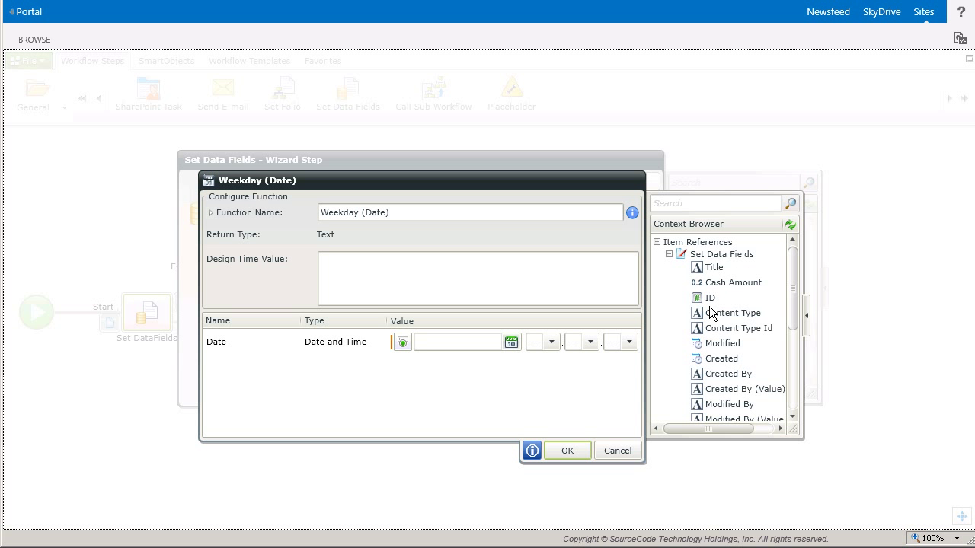
drag(721, 358, 472, 342)
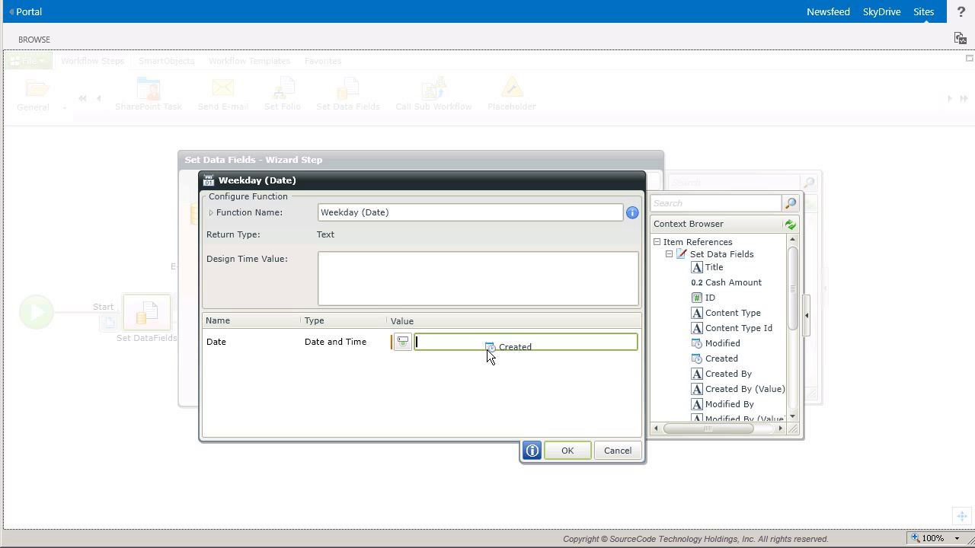
click(568, 451)
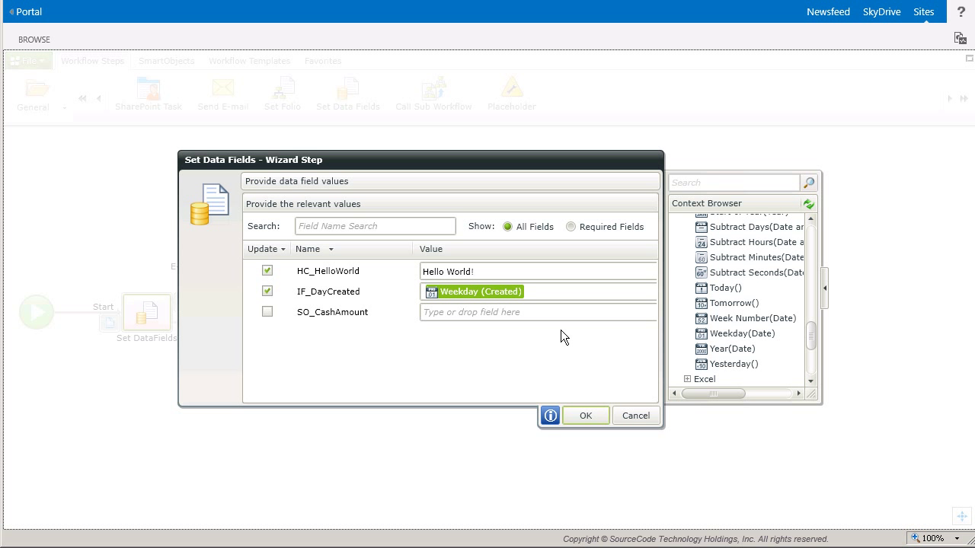
Step: Assign SO_CashAmount the Cash Amount property from the Set Data Fields SmartObject's Get List Item By ID
click(533, 312)
scroll(816, 340, up, 1)
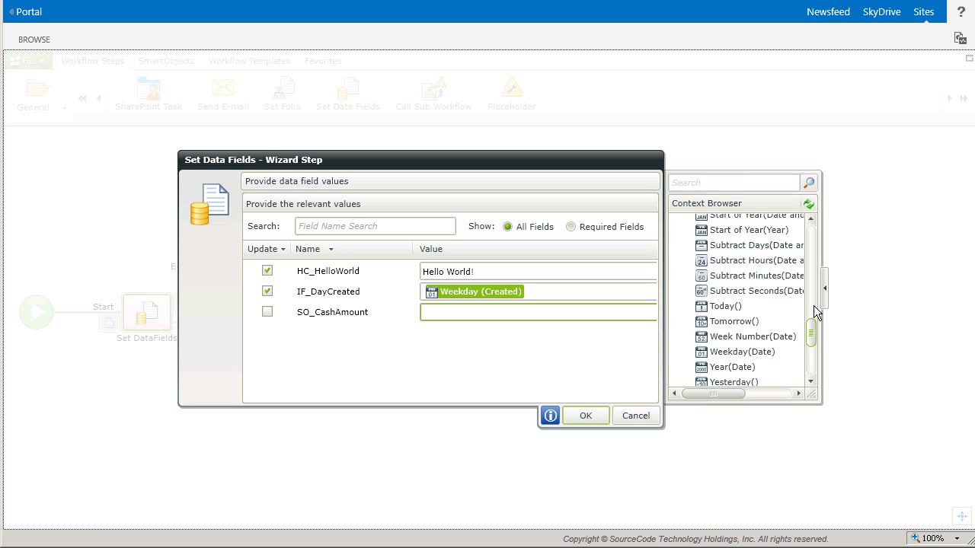
scroll(813, 306, up, 5)
scroll(823, 266, up, 5)
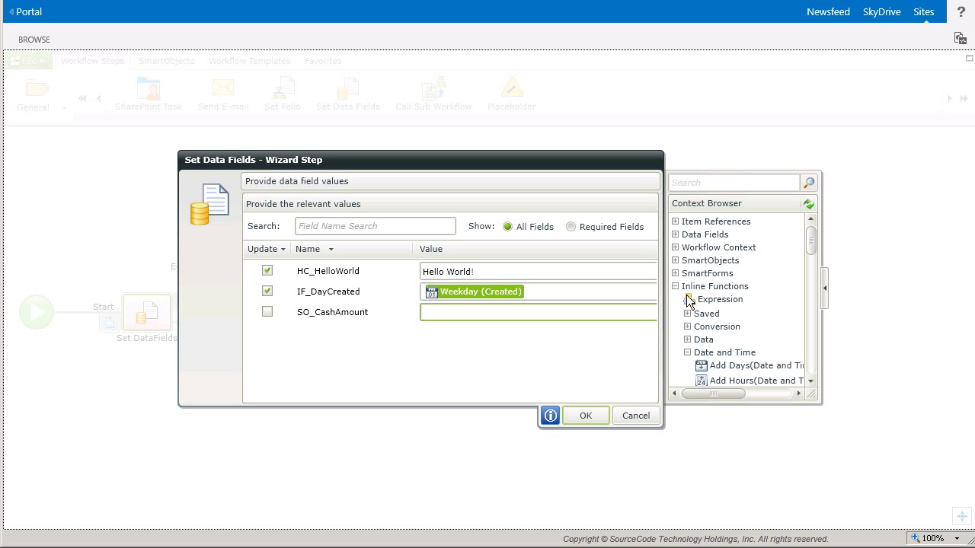
click(676, 286)
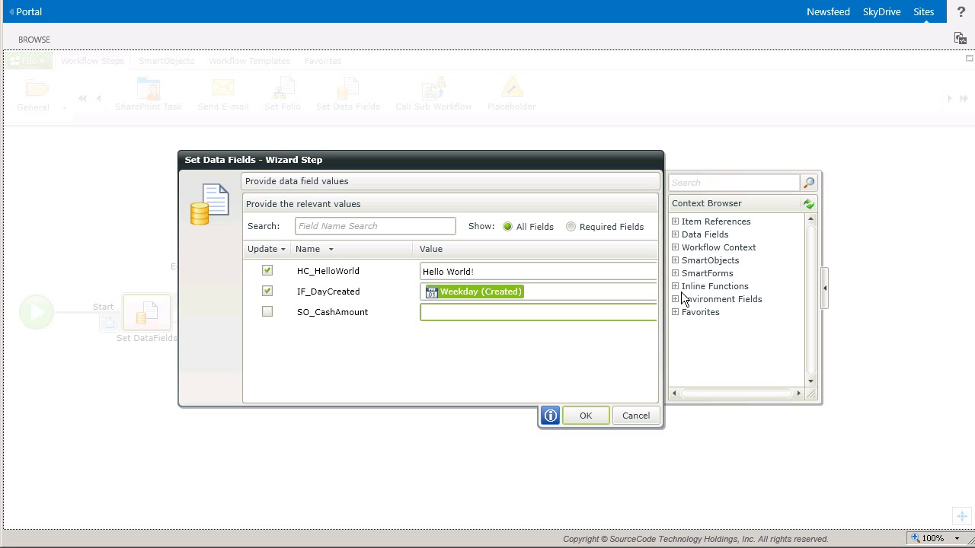
click(676, 261)
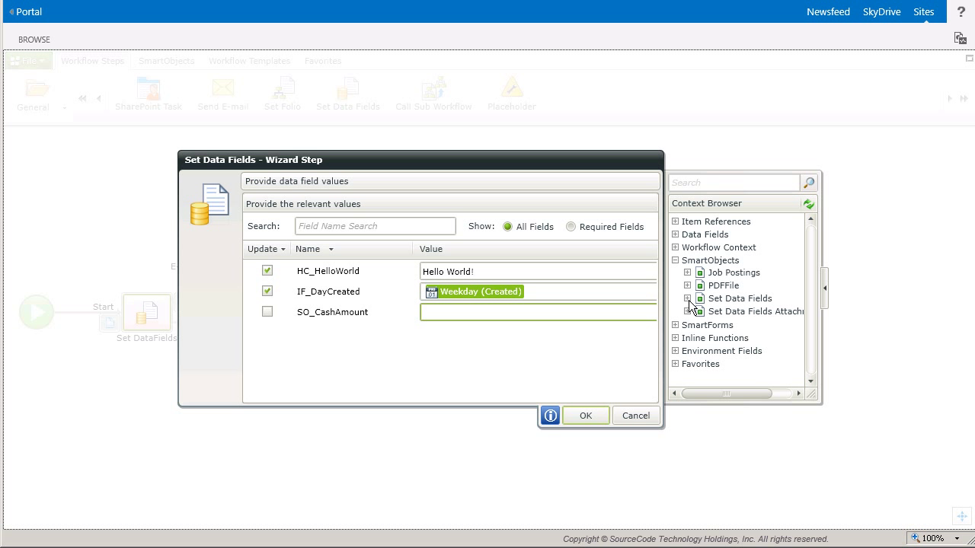
click(687, 298)
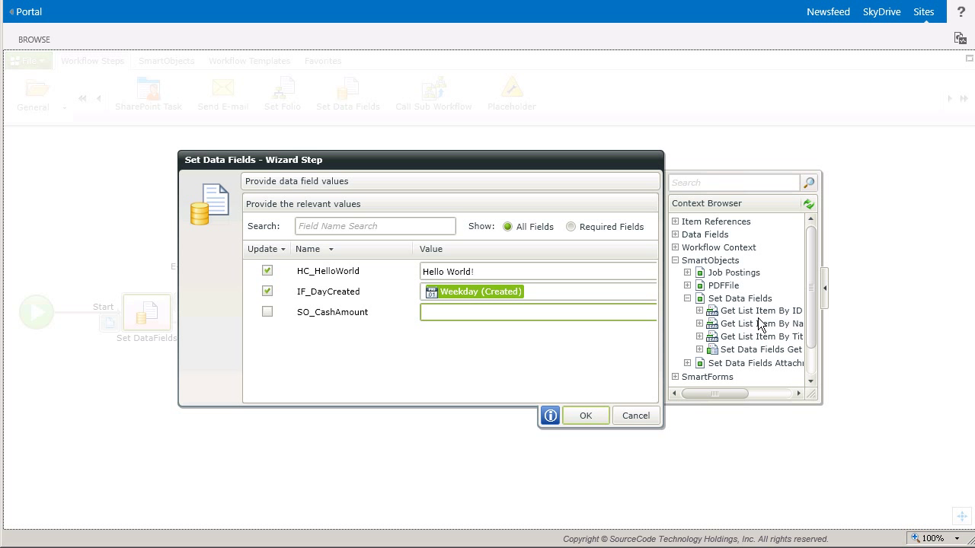
click(700, 311)
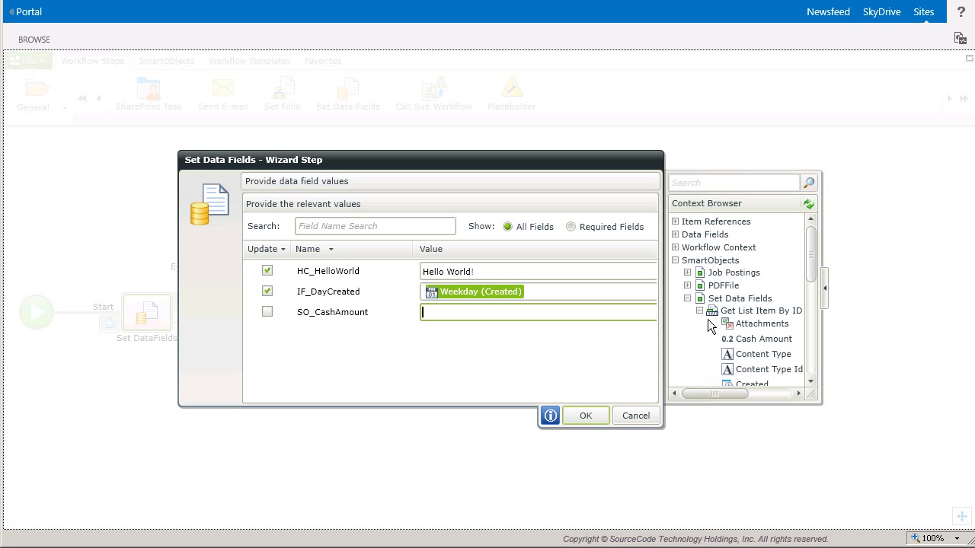
click(761, 339)
drag(762, 339, 620, 317)
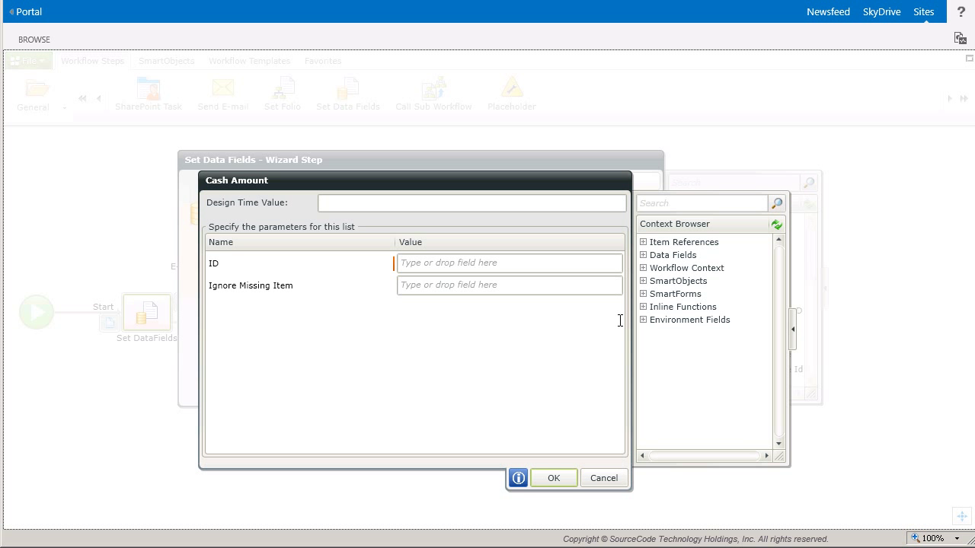
Step: Feed the item's ID into the lookup's ID parameter and confirm the data field step
click(643, 243)
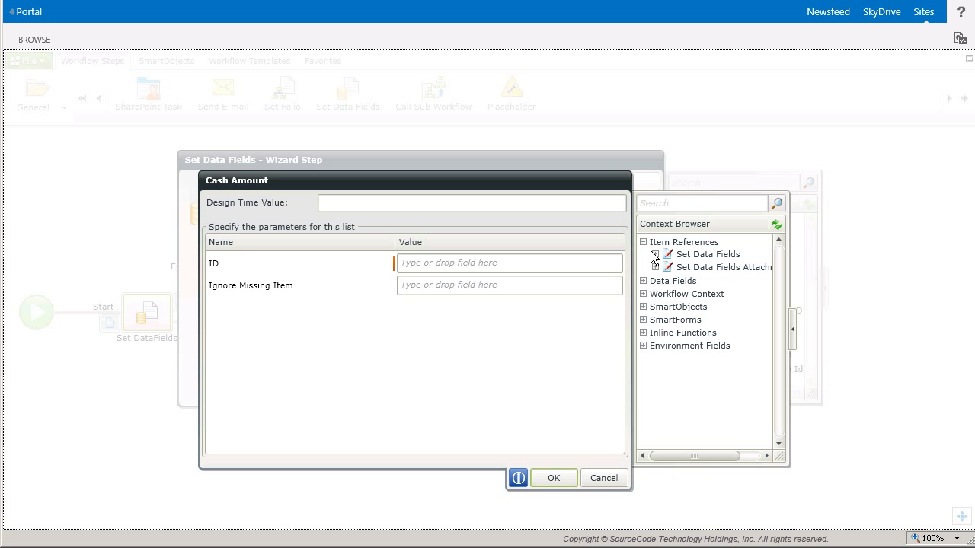
click(655, 254)
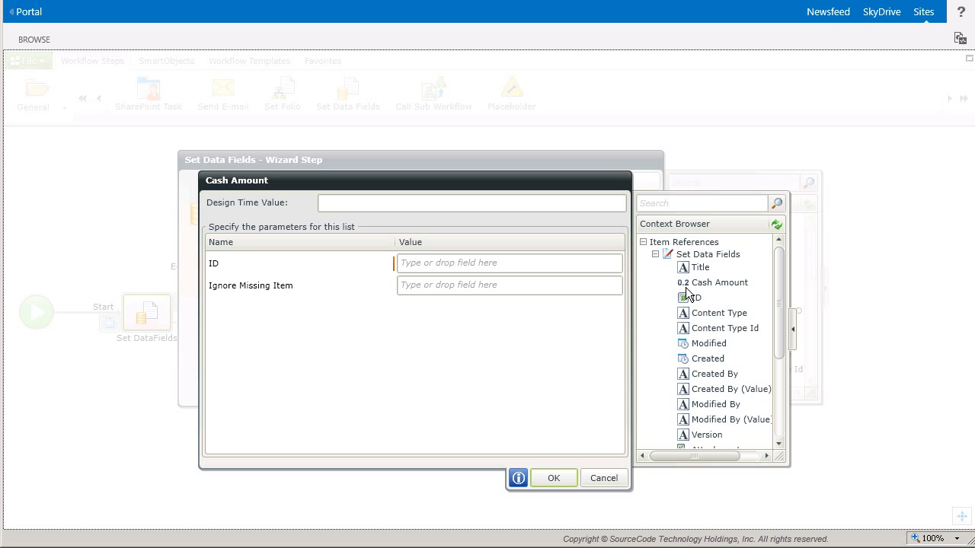
drag(696, 298, 579, 274)
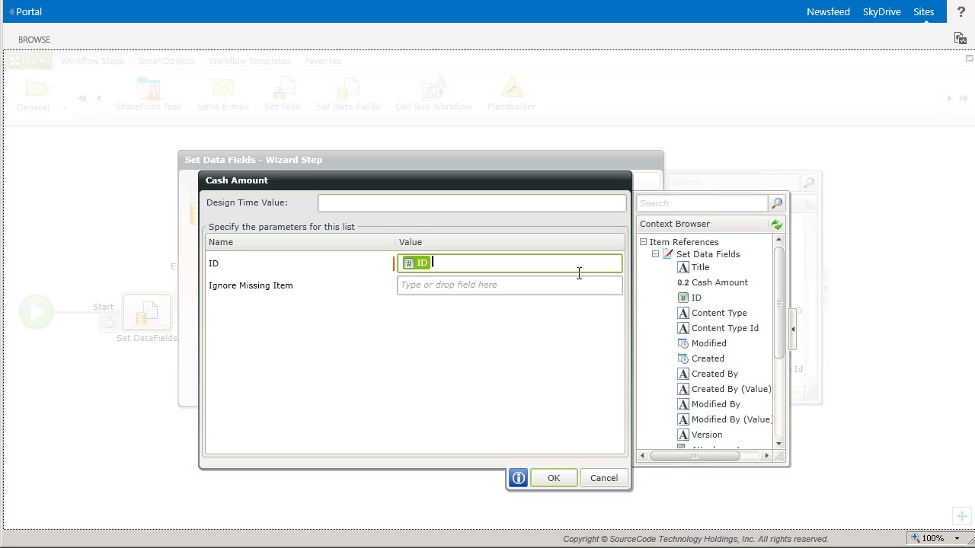
click(554, 478)
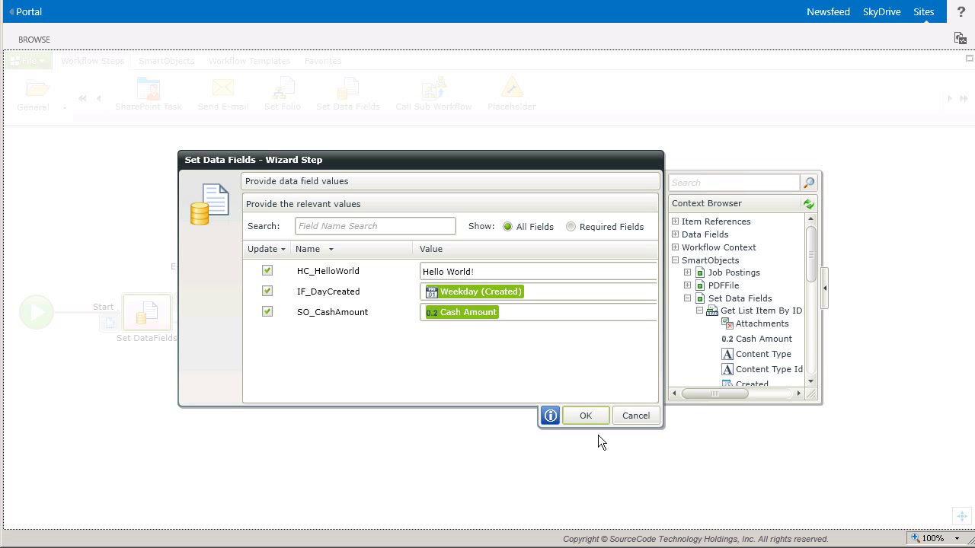
click(586, 415)
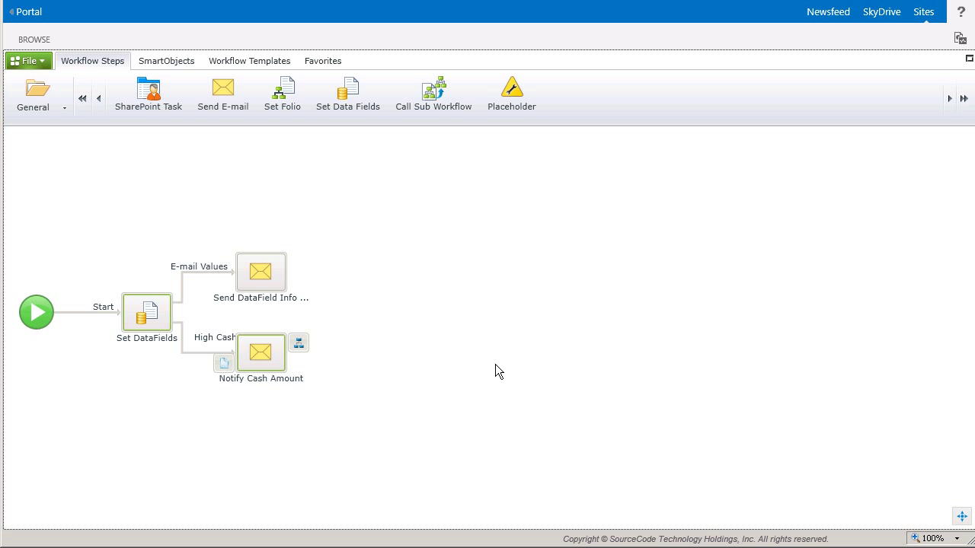
click(293, 289)
double_click(288, 284)
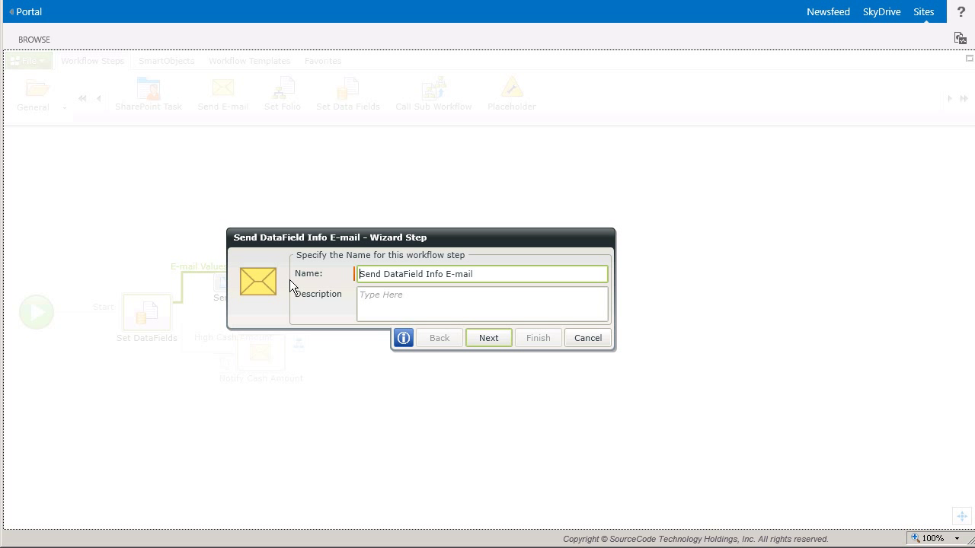
click(488, 338)
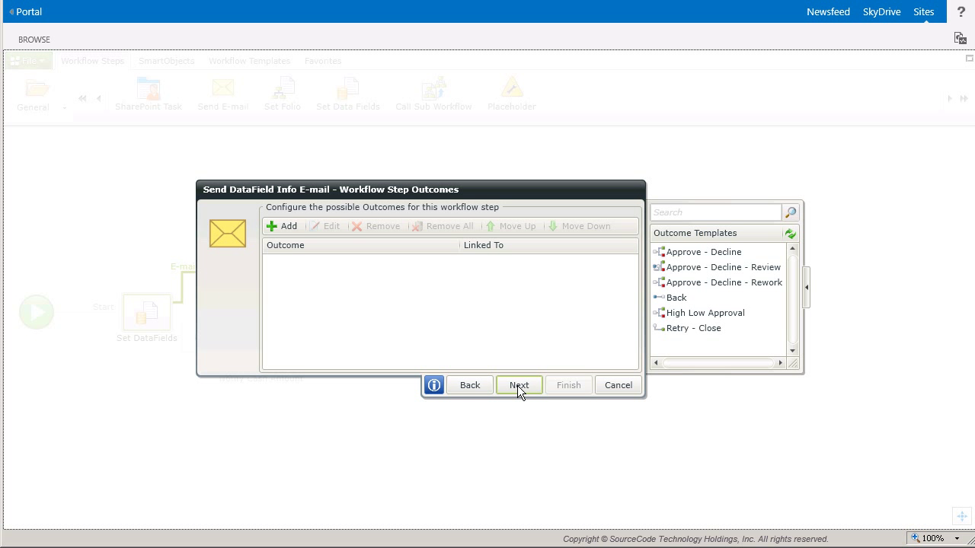
click(518, 385)
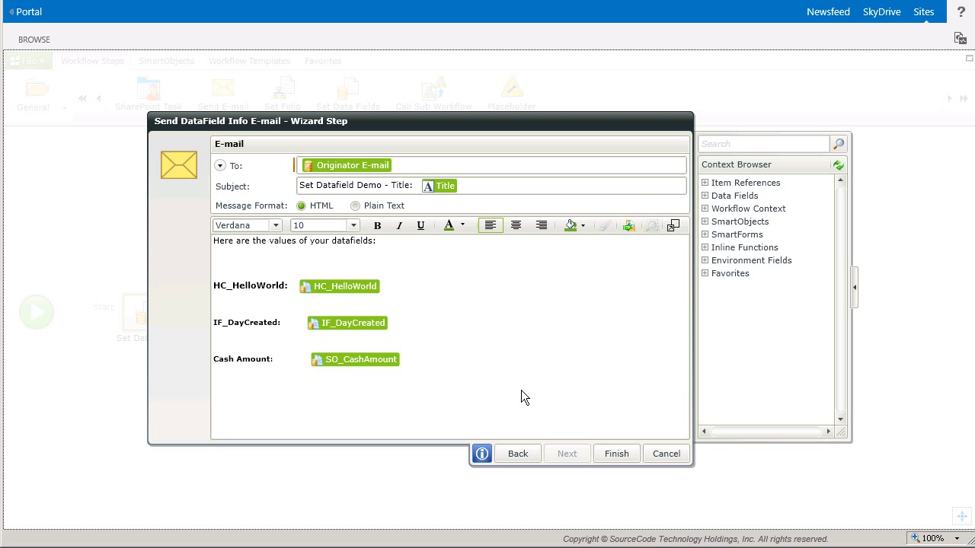
click(666, 453)
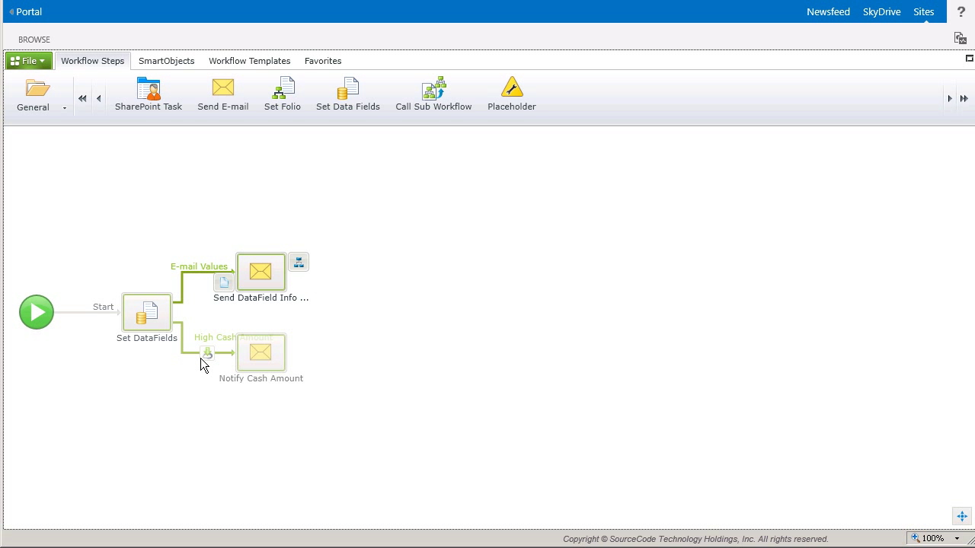
click(184, 303)
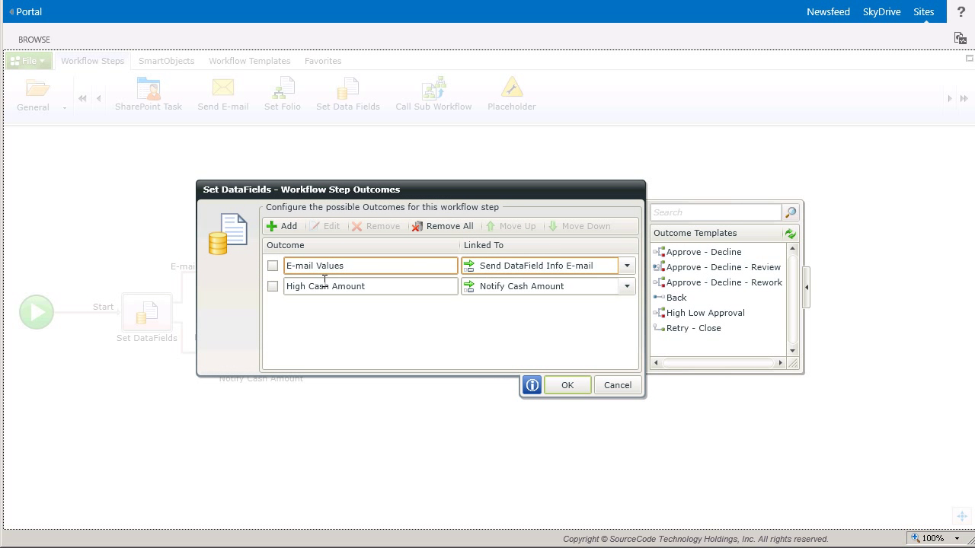
click(272, 286)
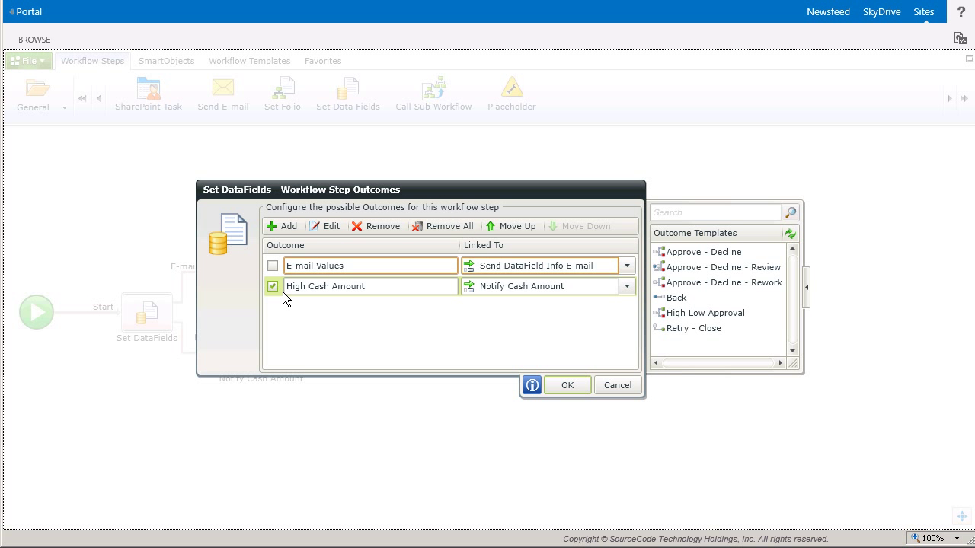
click(332, 226)
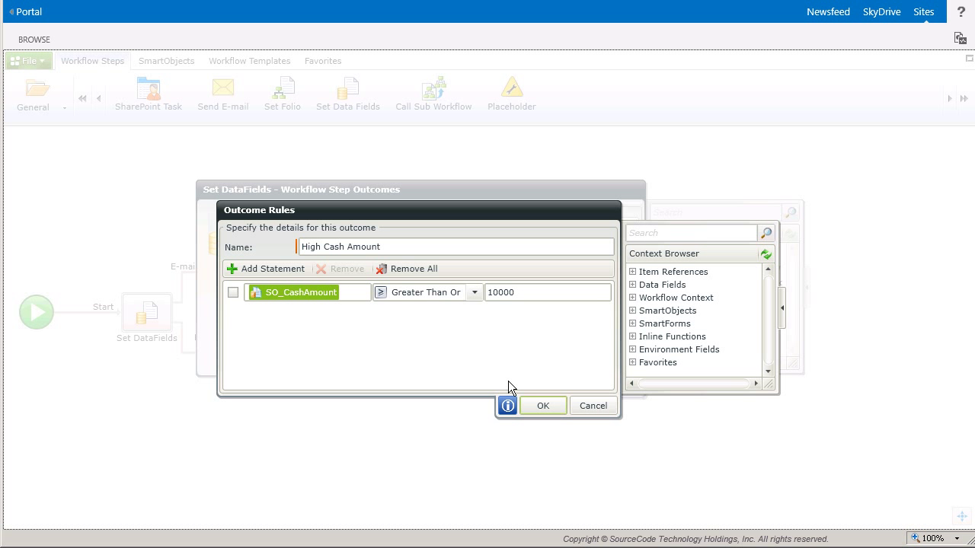
click(589, 406)
click(618, 385)
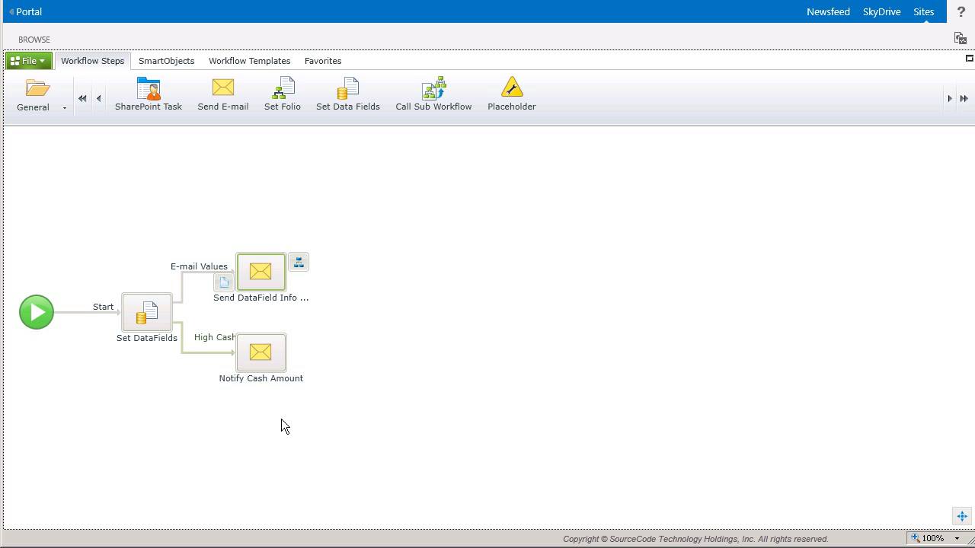
Step: Review the Notify Cash Amount alert e-mail unchanged, then deploy the workflow from the File menu
double_click(271, 366)
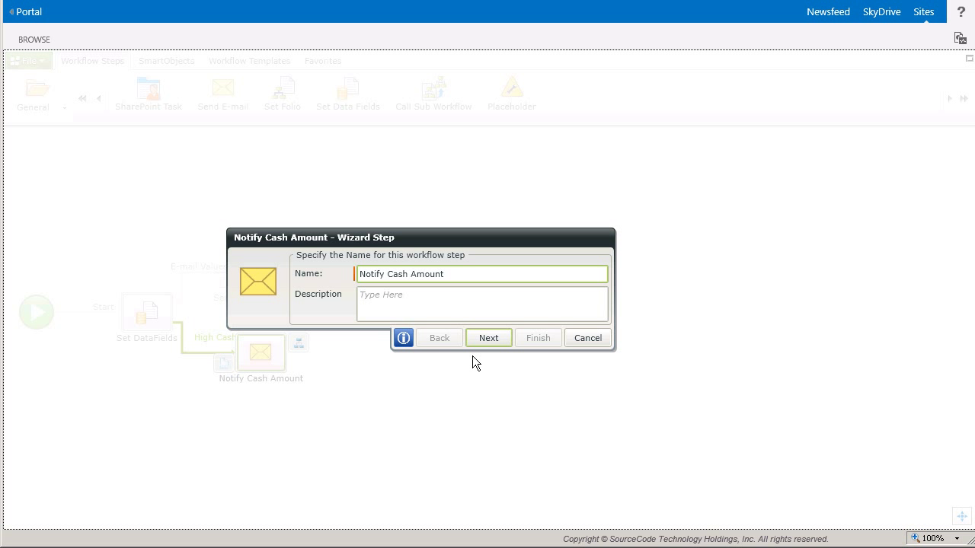
click(486, 340)
click(525, 391)
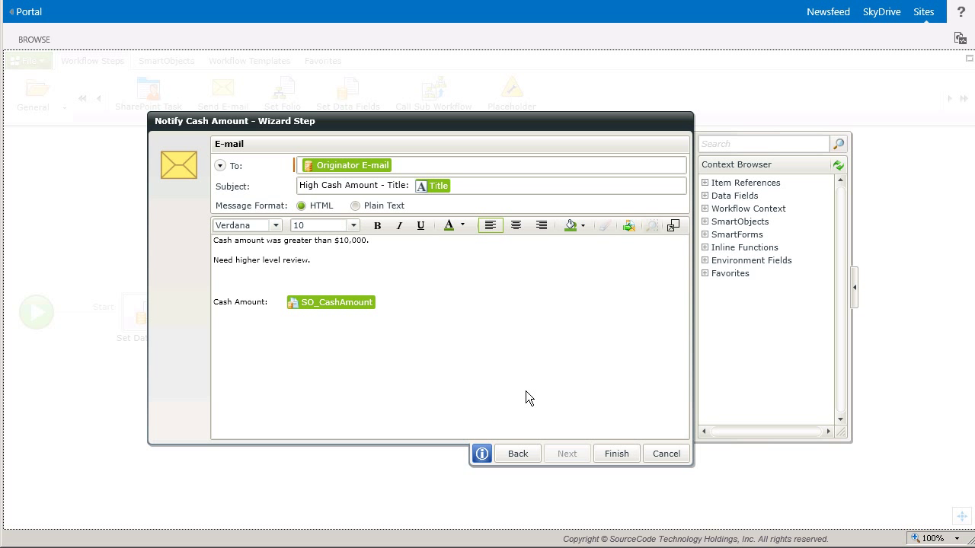
click(669, 464)
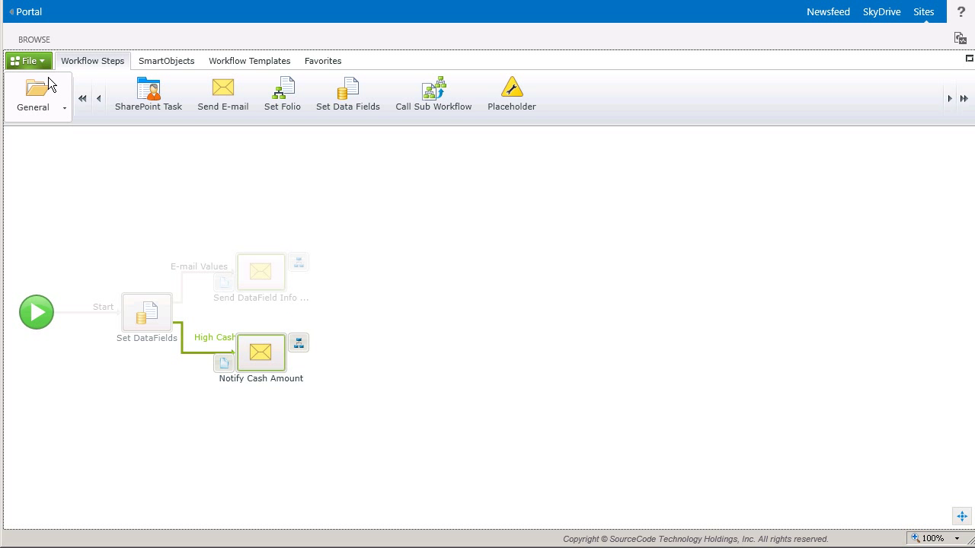
click(28, 61)
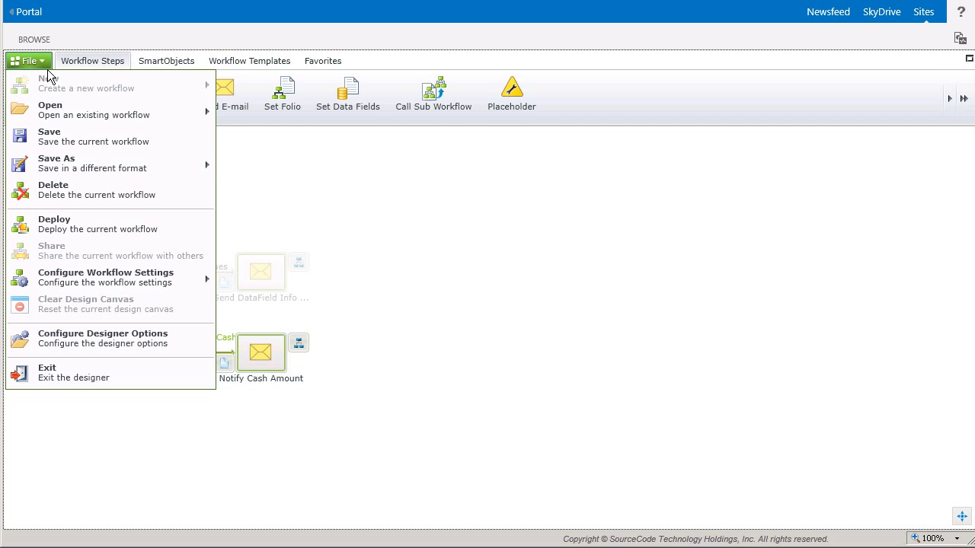
click(59, 224)
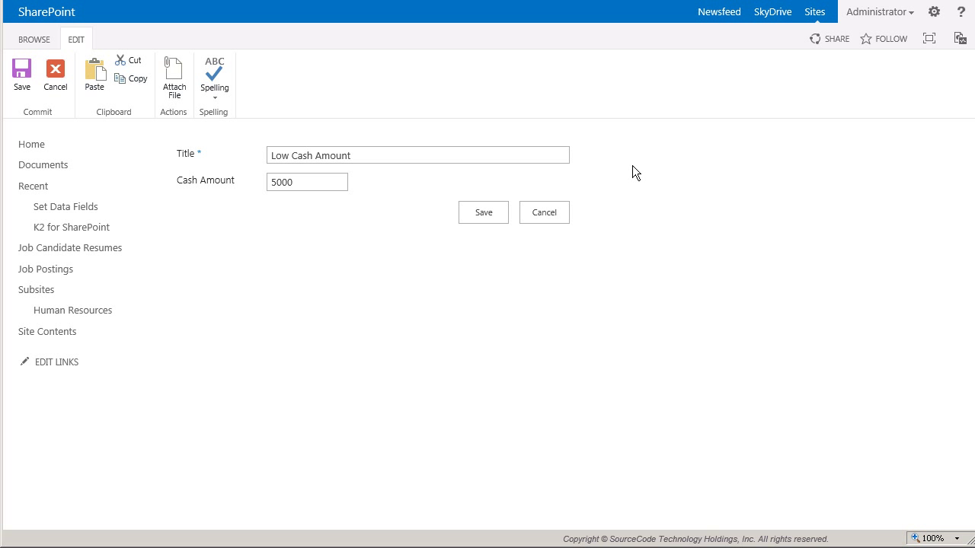
Step: Save the new list item titled Low Cash Amount with Cash Amount 5000
click(495, 218)
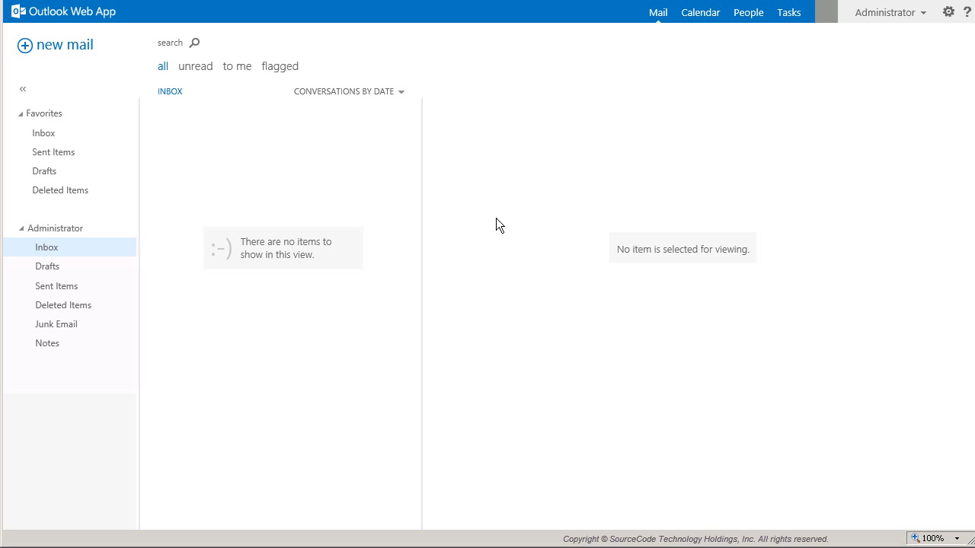
Step: Read the K2 Service e-mail for Low Cash Amount listing Hello World!, Wednesday and 5000
click(326, 134)
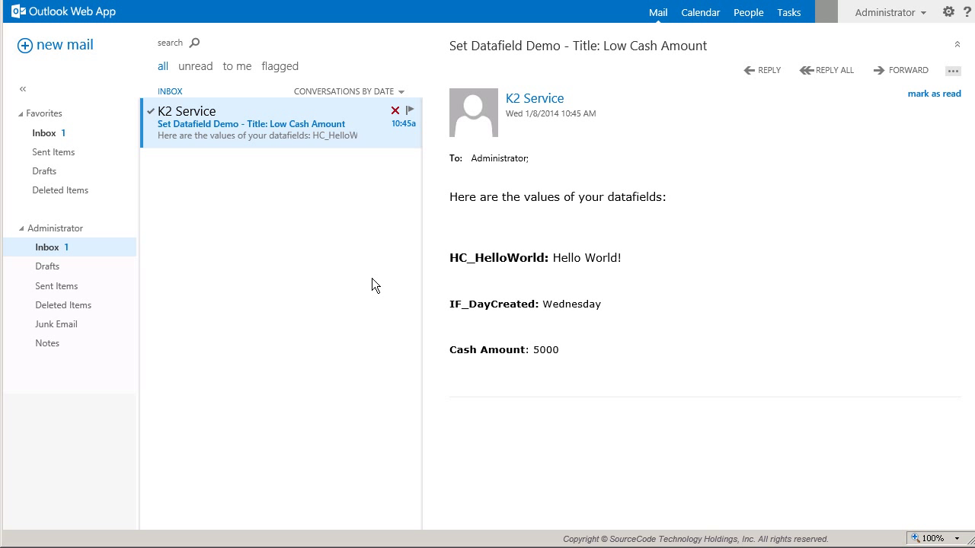
Step: Back in SharePoint, save a new list item titled High Cash Amount with Cash Amount 15000
key(ctrl+Tab)
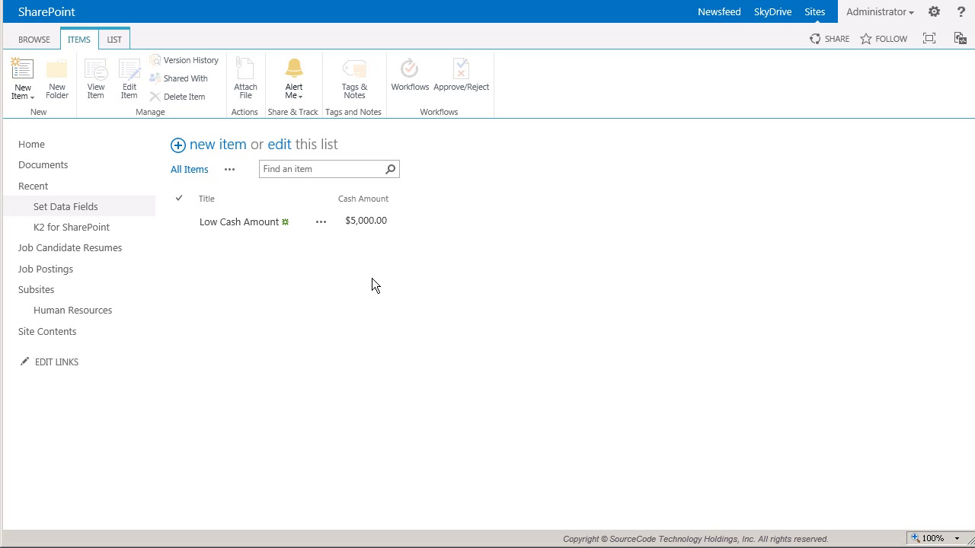
click(219, 146)
text(High Cash Amount)
click(339, 184)
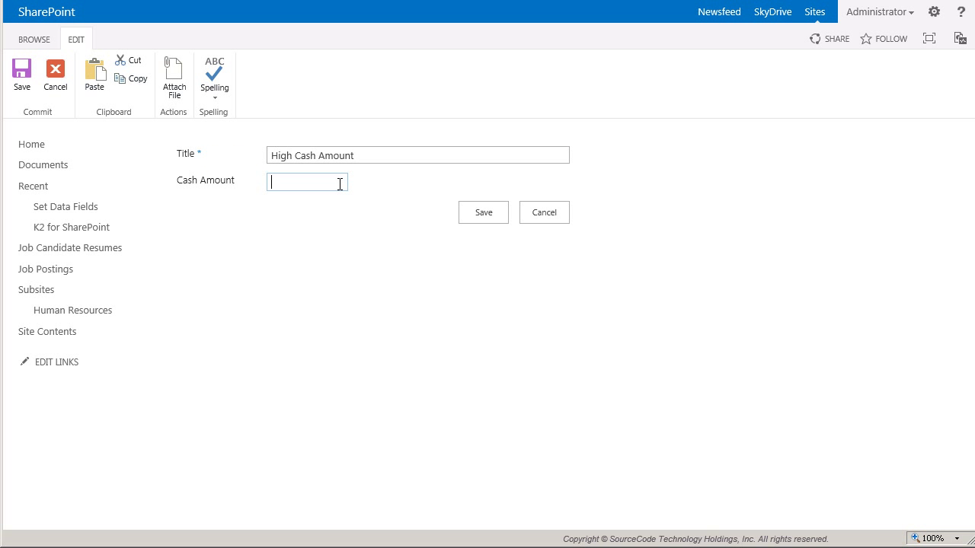
text(15000)
click(499, 221)
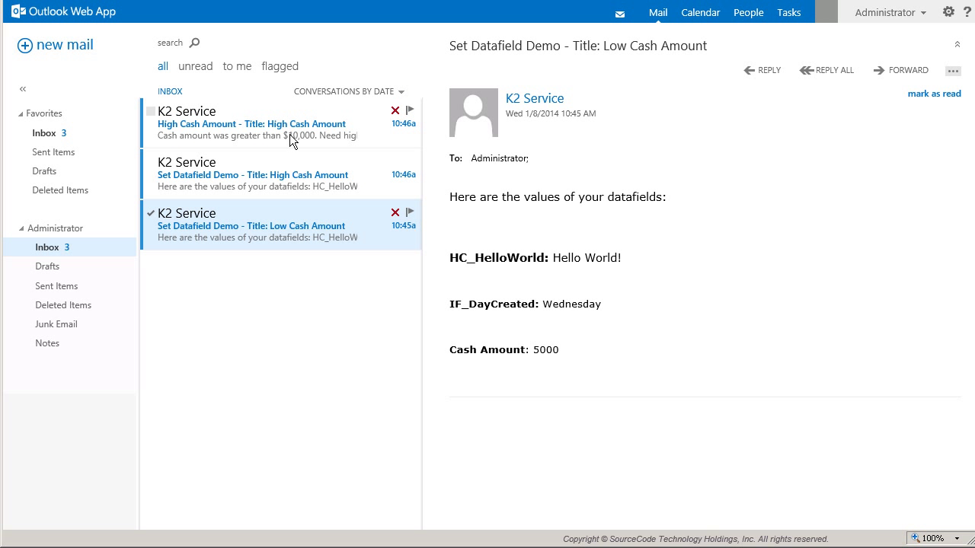
Step: Read the High Cash Amount data field e-mail and the high-cash alert requesting higher-level review of 15000
click(299, 187)
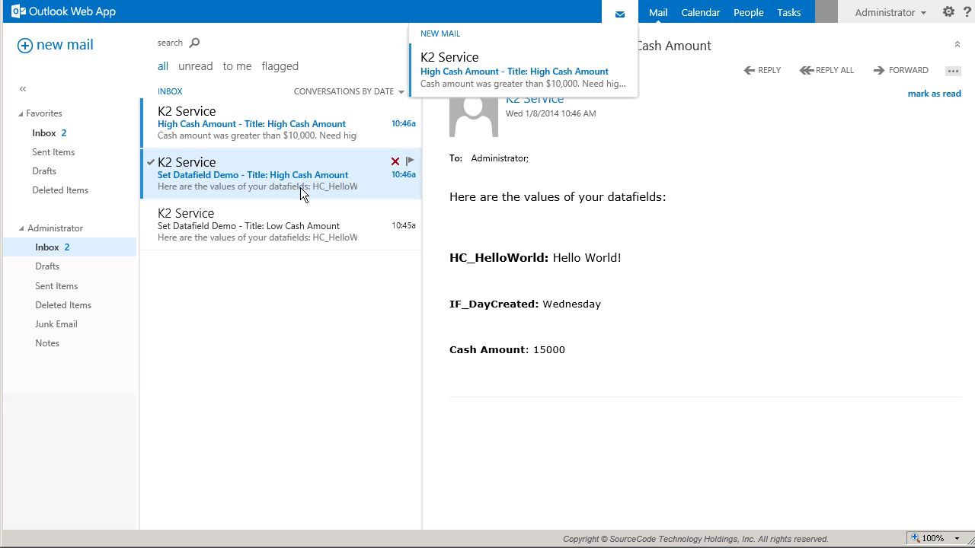
click(286, 137)
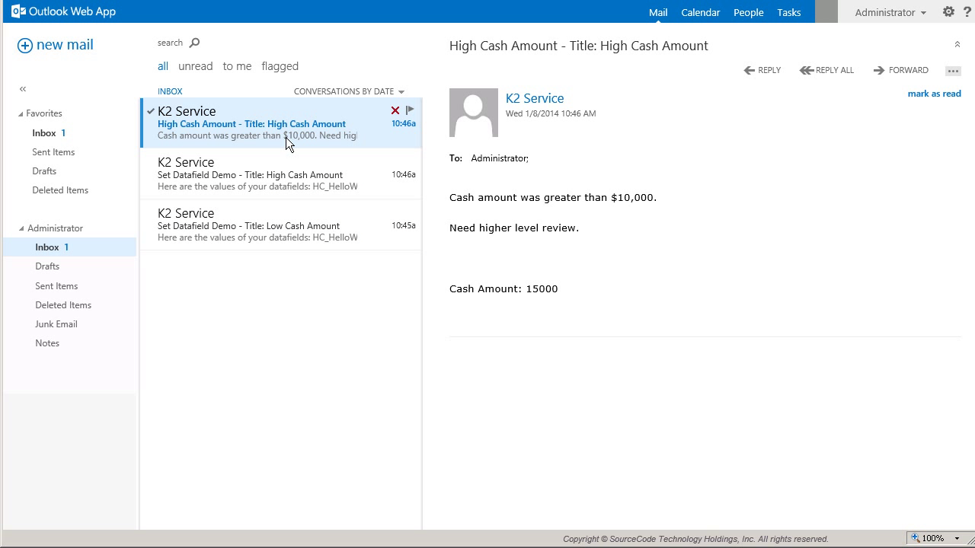